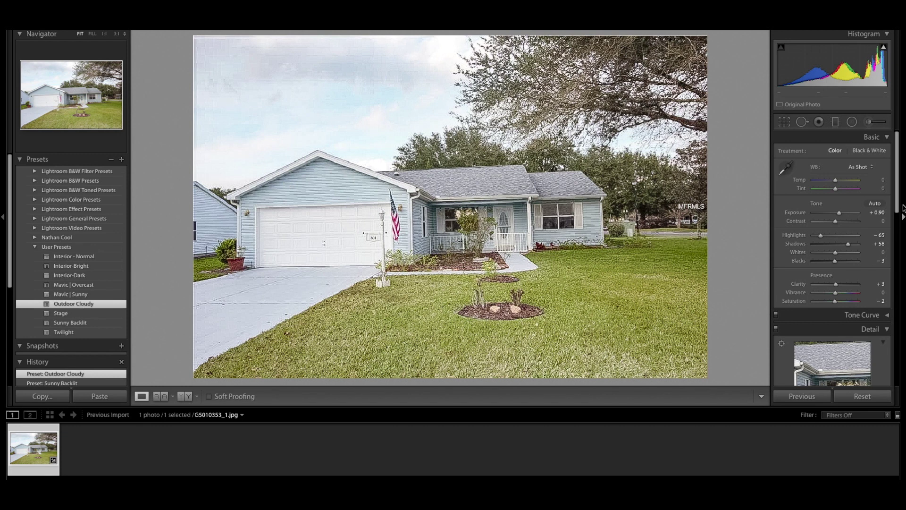
Straighten the house front with two vertical and one horizontal Upright guide, setting Rotate to -0.9 and Scale to 101.
{"action": "key", "text": "shift+t"}
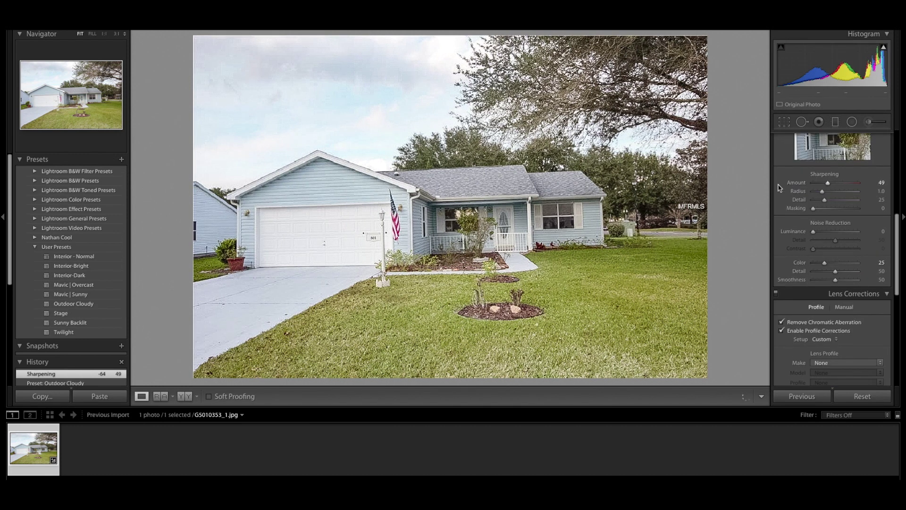
{"action": "left_click_drag", "start_coordinate": [607, 236], "coordinate": [599, 195]}
{"action": "left_click_drag", "start_coordinate": [238, 253], "coordinate": [239, 202]}
{"action": "left_click_drag", "start_coordinate": [446, 203], "coordinate": [548, 201]}
{"action": "left_click", "coordinate": [761, 398]}
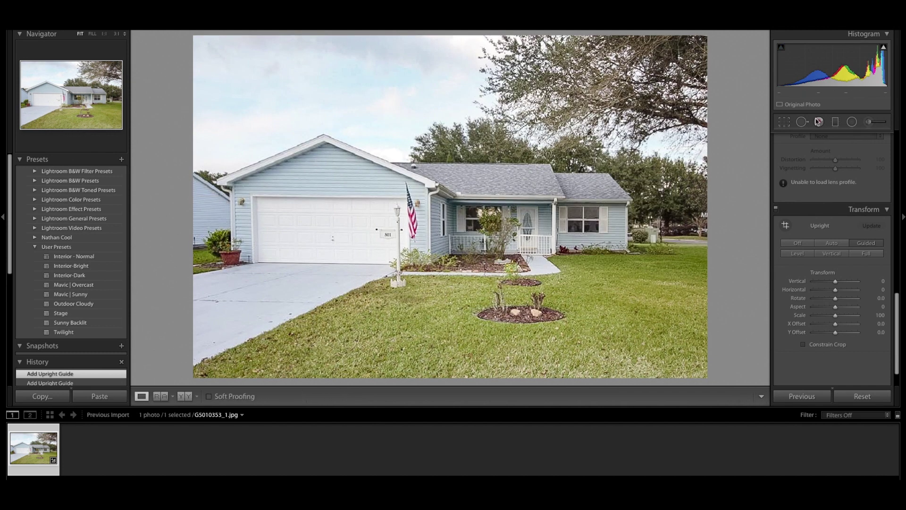
{"action": "scroll", "coordinate": [835, 278], "scroll_direction": "down", "scroll_amount": 1}
{"action": "left_click_drag", "start_coordinate": [835, 288], "coordinate": [836, 308]}
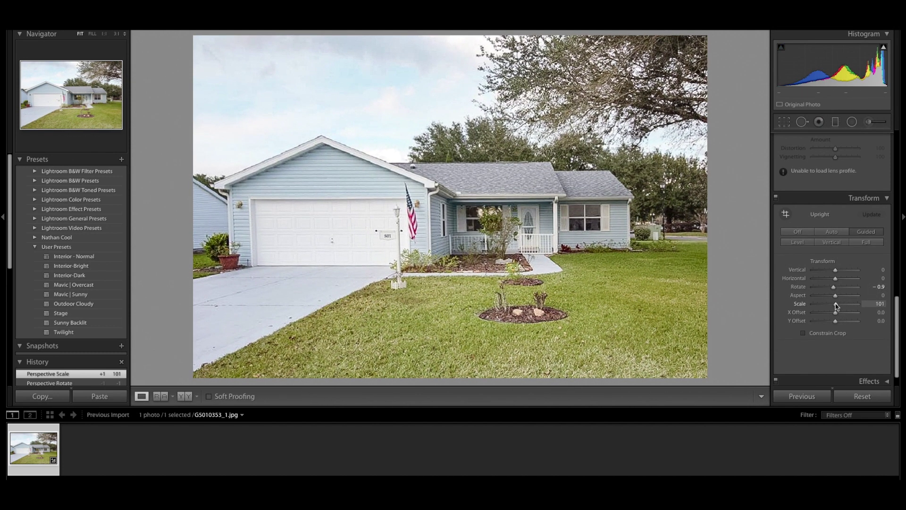
Open the adjusted house photo in the LandscapeProStudioPlugin editor.
{"action": "right_click", "coordinate": [396, 209]}
{"action": "mouse_move", "coordinate": [435, 291]}
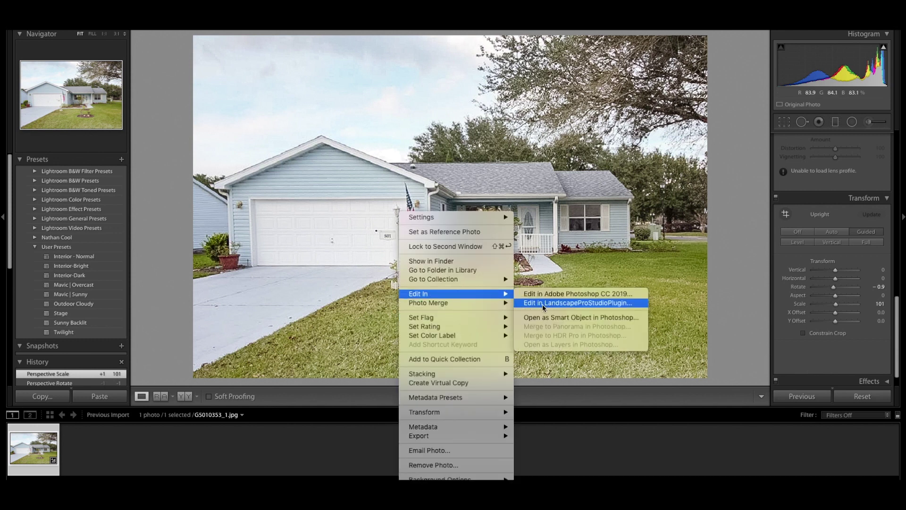
{"action": "left_click", "coordinate": [576, 302]}
{"action": "left_click", "coordinate": [518, 222]}
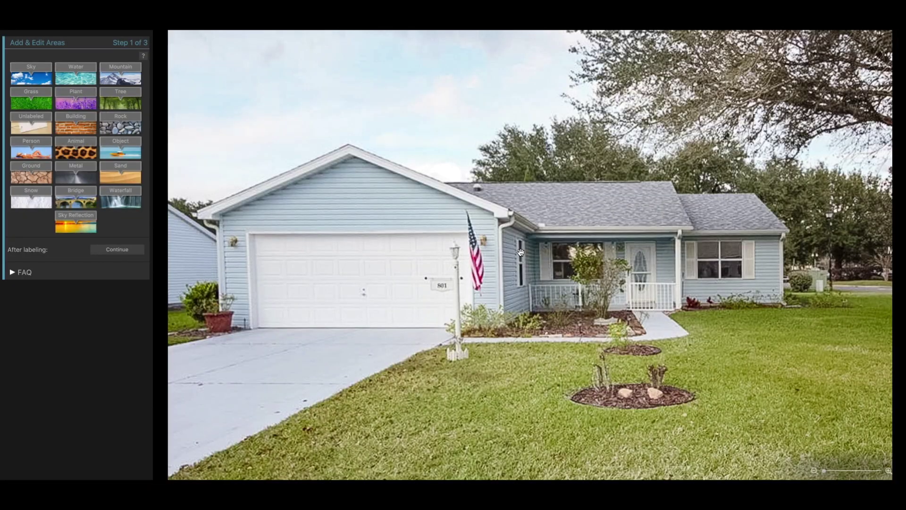
Label the areas of the photo as Sky, Building and Tree, including the neighbouring house, and continue to area correction.
{"action": "left_click_drag", "start_coordinate": [34, 68], "coordinate": [238, 77]}
{"action": "left_click_drag", "start_coordinate": [75, 124], "coordinate": [553, 191]}
{"action": "left_click_drag", "start_coordinate": [121, 99], "coordinate": [183, 196]}
{"action": "left_click_drag", "start_coordinate": [75, 124], "coordinate": [193, 237]}
{"action": "left_click", "coordinate": [117, 249]}
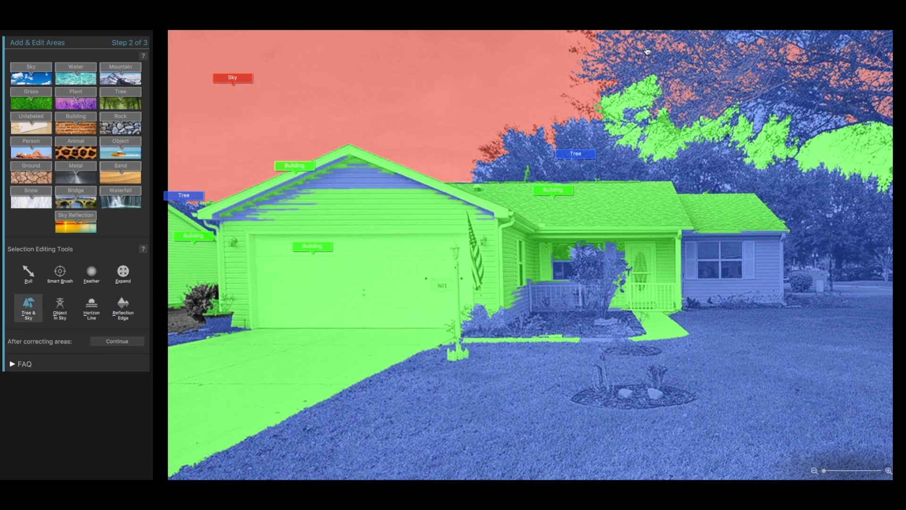
Correct the sky around the overhanging branches with the Tree & Sky tool and apply the second sky preset.
{"action": "left_click_drag", "start_coordinate": [556, 45], "coordinate": [887, 165]}
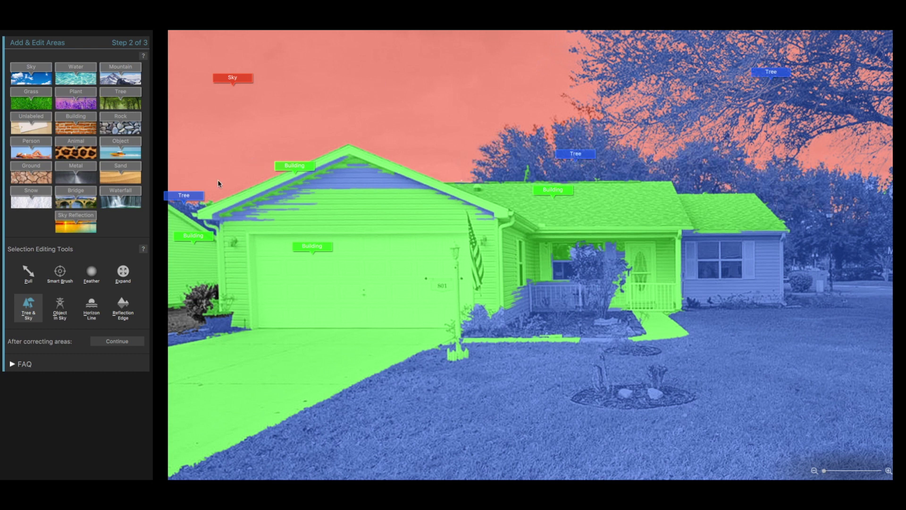
{"action": "left_click", "coordinate": [117, 341]}
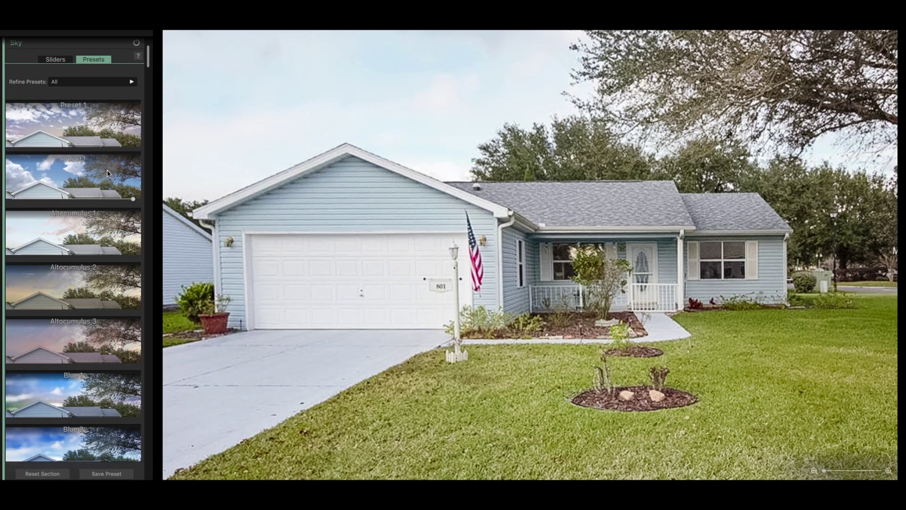
{"action": "left_click", "coordinate": [108, 173]}
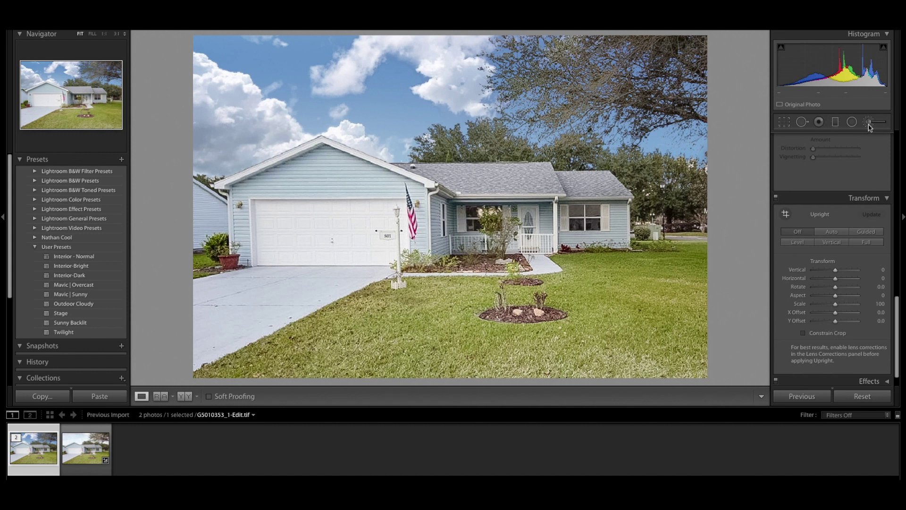
Brighten the lawn, driveway and house front with the adjustment brush at Exposure 0.42.
{"action": "left_click", "coordinate": [870, 128]}
{"action": "mouse_move", "coordinate": [661, 236]}
{"action": "left_mouse_down"}
{"action": "mouse_move", "coordinate": [326, 303]}
{"action": "mouse_move", "coordinate": [265, 302]}
{"action": "left_mouse_up"}
{"action": "left_click_drag", "start_coordinate": [313, 192], "coordinate": [250, 186]}
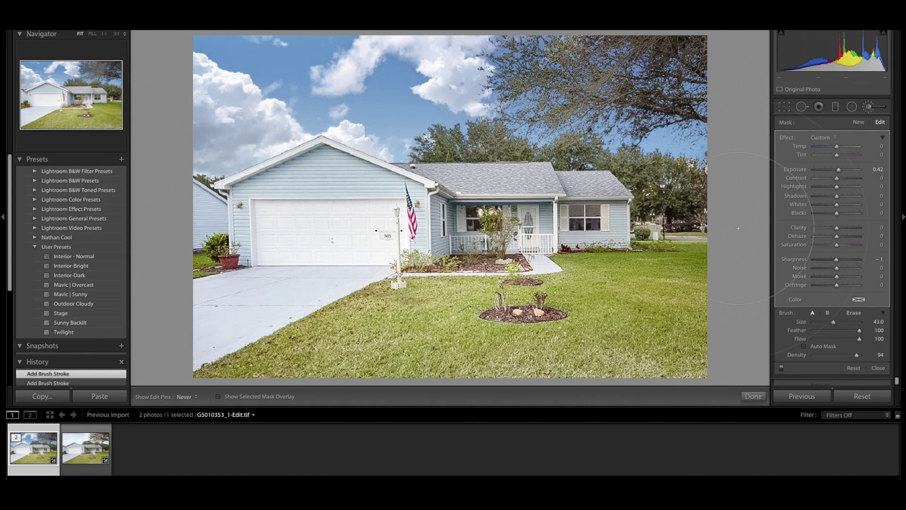
{"action": "left_click", "coordinate": [760, 397]}
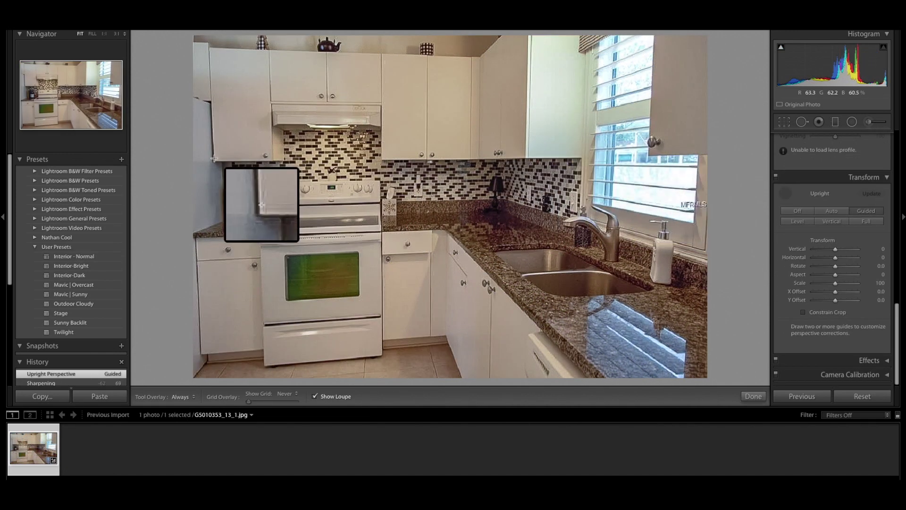
Straighten the kitchen with vertical Upright guides on the outer cabinet edges and a horizontal guide along the back countertop.
{"action": "left_click_drag", "start_coordinate": [214, 158], "coordinate": [210, 46]}
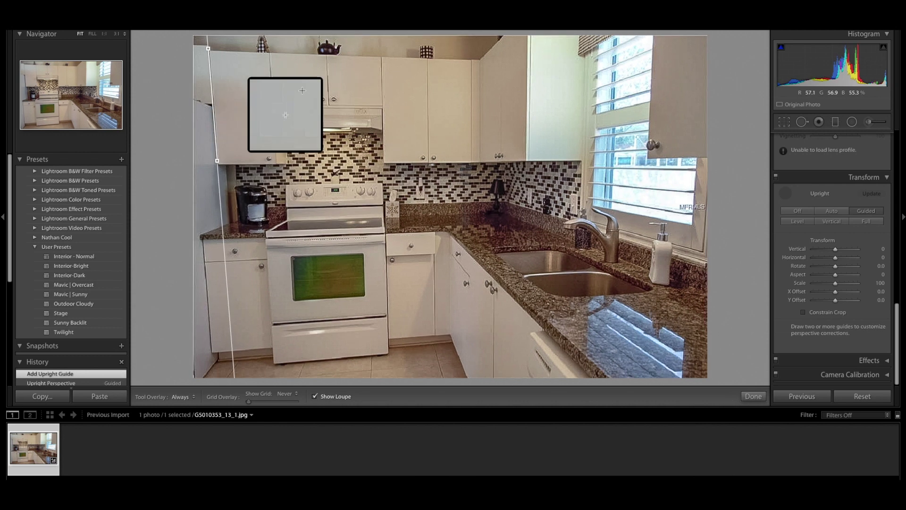
{"action": "left_click_drag", "start_coordinate": [650, 154], "coordinate": [654, 38]}
{"action": "left_click_drag", "start_coordinate": [199, 227], "coordinate": [224, 227]}
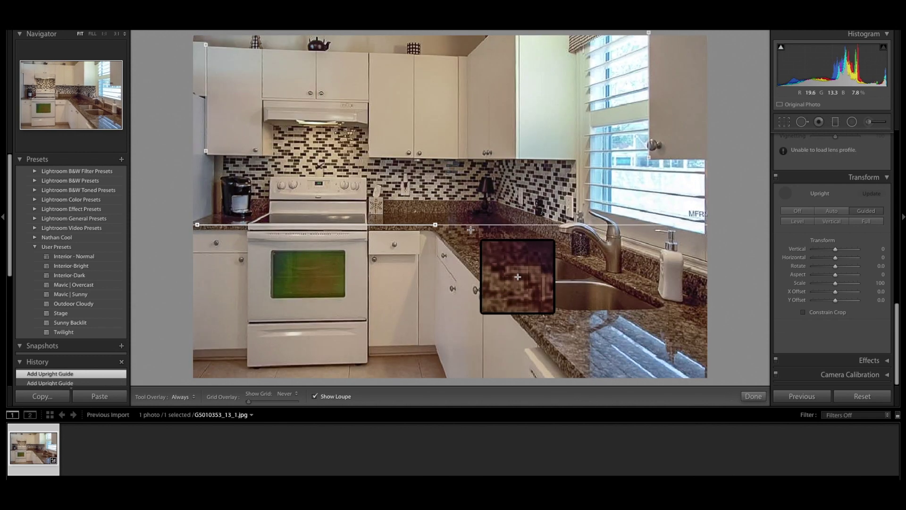
Brighten the kitchen counters, floor and cabinets with two adjustment brush masks at Exposure 0.42 and size 30.
{"action": "key", "text": "k"}
{"action": "scroll", "coordinate": [515, 239], "scroll_direction": "down", "scroll_amount": 4}
{"action": "mouse_move", "coordinate": [516, 239]}
{"action": "left_mouse_down"}
{"action": "mouse_move", "coordinate": [463, 212]}
{"action": "mouse_move", "coordinate": [644, 292]}
{"action": "left_mouse_up"}
{"action": "mouse_move", "coordinate": [240, 293]}
{"action": "left_mouse_down"}
{"action": "mouse_move", "coordinate": [543, 388]}
{"action": "mouse_move", "coordinate": [510, 377]}
{"action": "left_mouse_up"}
{"action": "mouse_move", "coordinate": [226, 132]}
{"action": "left_mouse_down"}
{"action": "mouse_move", "coordinate": [242, 70]}
{"action": "mouse_move", "coordinate": [546, 94]}
{"action": "left_mouse_up"}
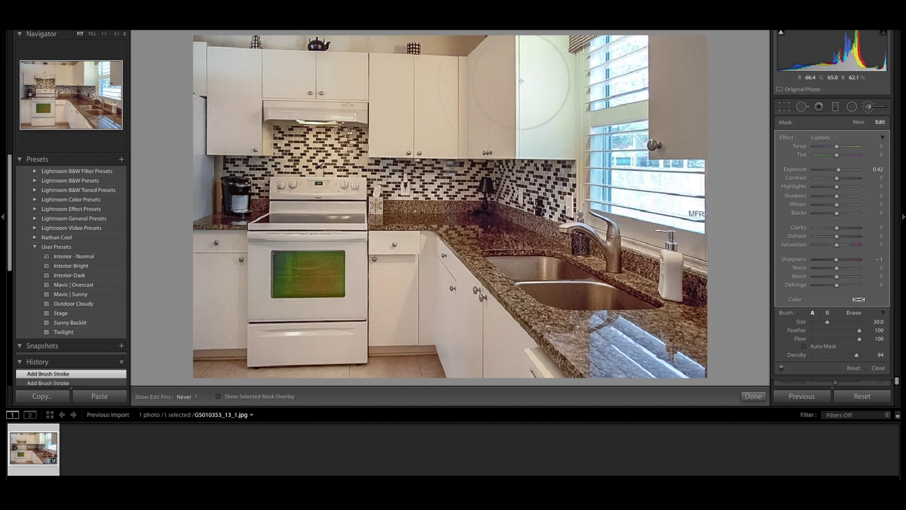
{"action": "left_click", "coordinate": [858, 122]}
{"action": "mouse_move", "coordinate": [500, 208]}
{"action": "left_mouse_down"}
{"action": "mouse_move", "coordinate": [406, 198]}
{"action": "mouse_move", "coordinate": [186, 331]}
{"action": "left_mouse_up"}
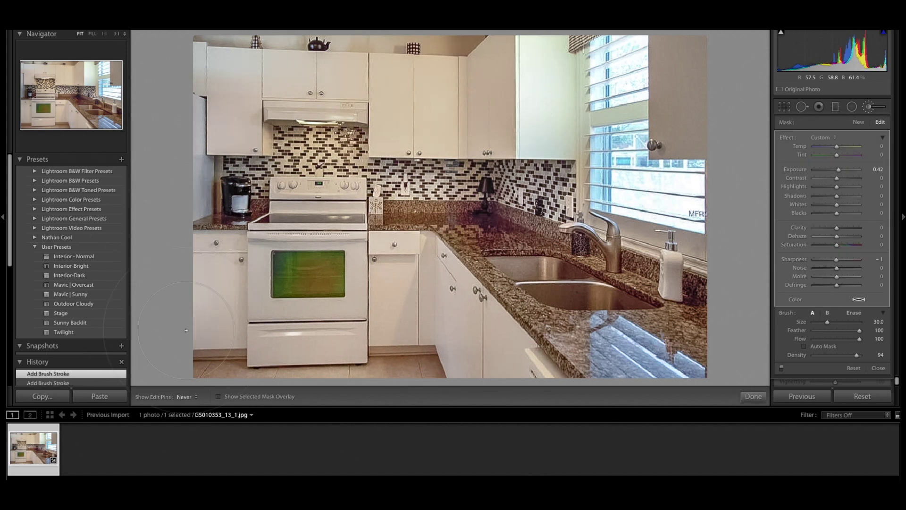
{"action": "left_click", "coordinate": [754, 396]}
Paint the green oven window with a new brush mask starting at Tint 41, cool its temperature and raise its tint slightly.
{"action": "left_click", "coordinate": [870, 107]}
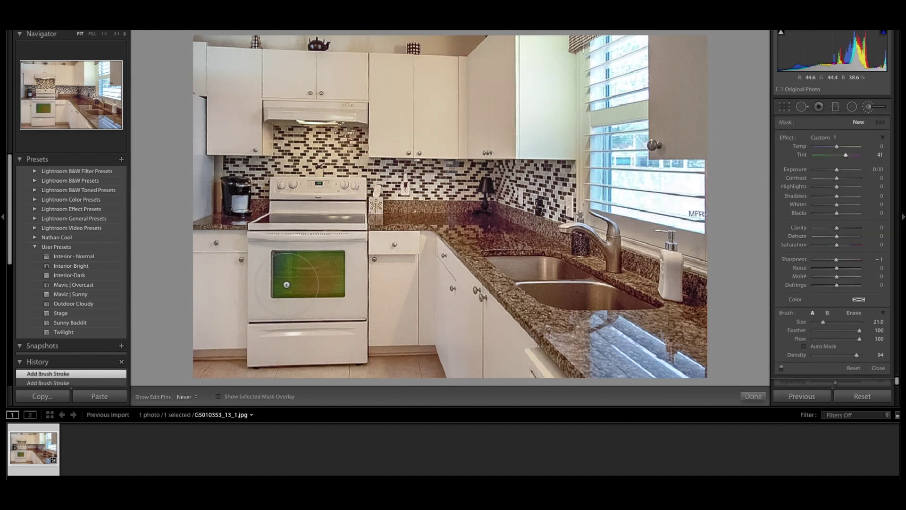
{"action": "left_click", "coordinate": [286, 267]}
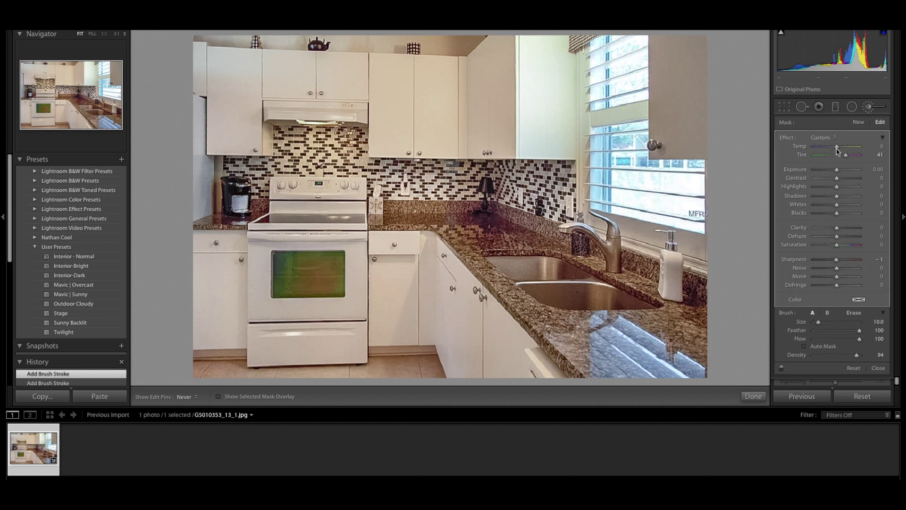
{"action": "left_click_drag", "start_coordinate": [830, 147], "coordinate": [829, 147]}
{"action": "left_click_drag", "start_coordinate": [846, 155], "coordinate": [848, 154]}
{"action": "left_click", "coordinate": [754, 397]}
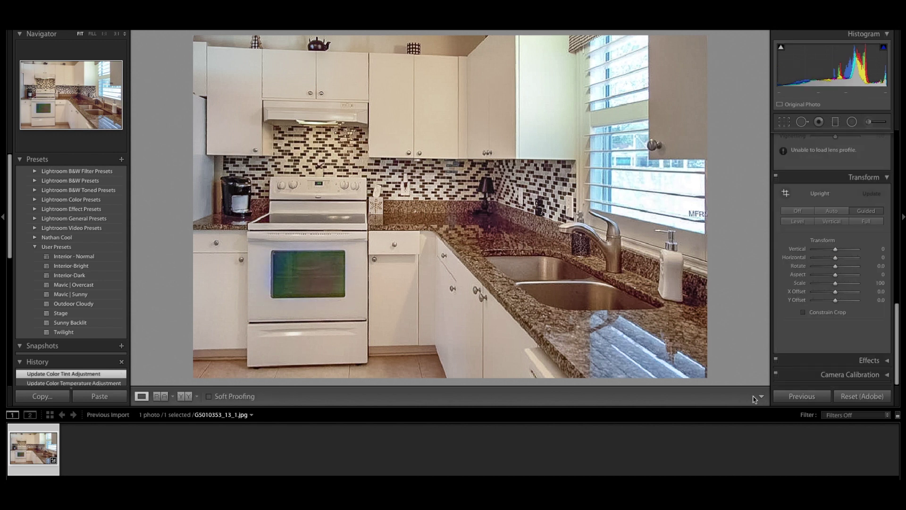
{"action": "key", "text": "shift+super+5"}
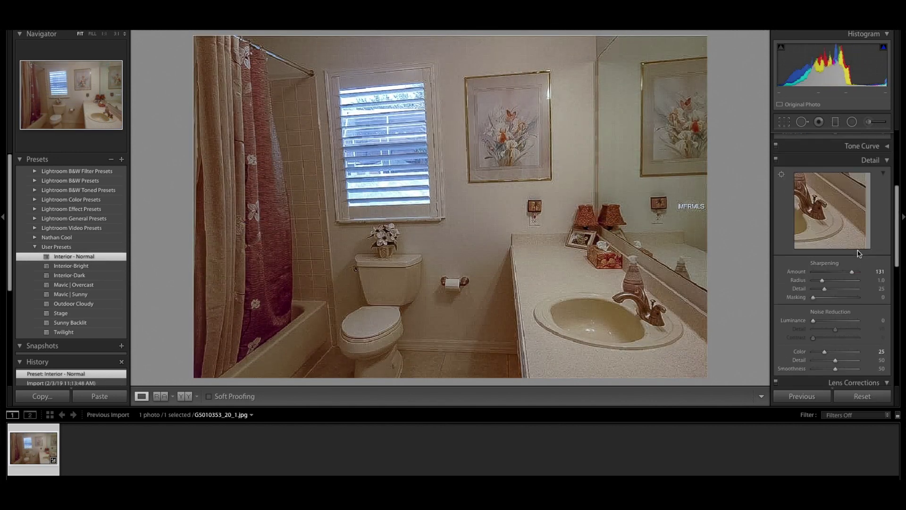
Set the bathroom photo's Exposure to +0.65 and its Temp to -50.
{"action": "scroll", "coordinate": [827, 308], "scroll_direction": "up", "scroll_amount": 2}
{"action": "scroll", "coordinate": [875, 203], "scroll_direction": "up", "scroll_amount": 6}
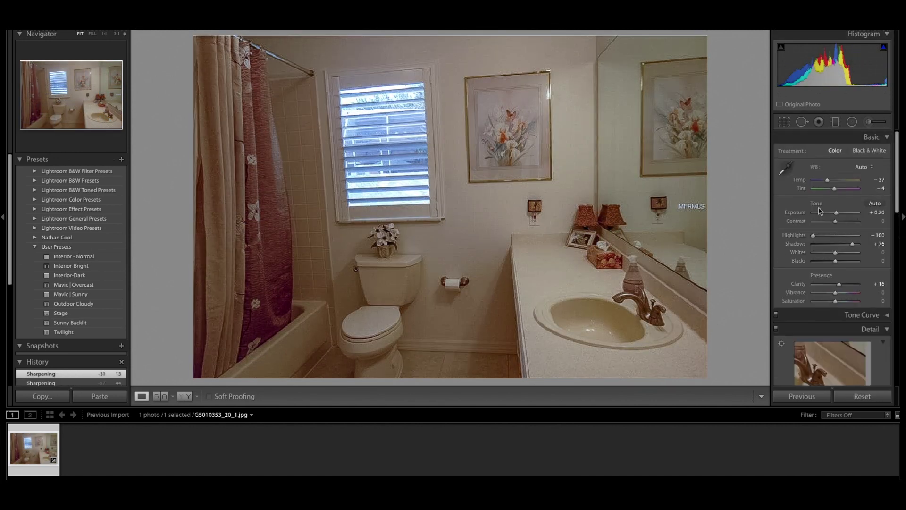
{"action": "left_click_drag", "start_coordinate": [836, 214], "coordinate": [839, 214]}
{"action": "left_click_drag", "start_coordinate": [825, 182], "coordinate": [825, 181]}
Brush the bathroom at Exposure 0.68 with a size 33 brush and set the mask's Temp to -3.
{"action": "key", "text": "k"}
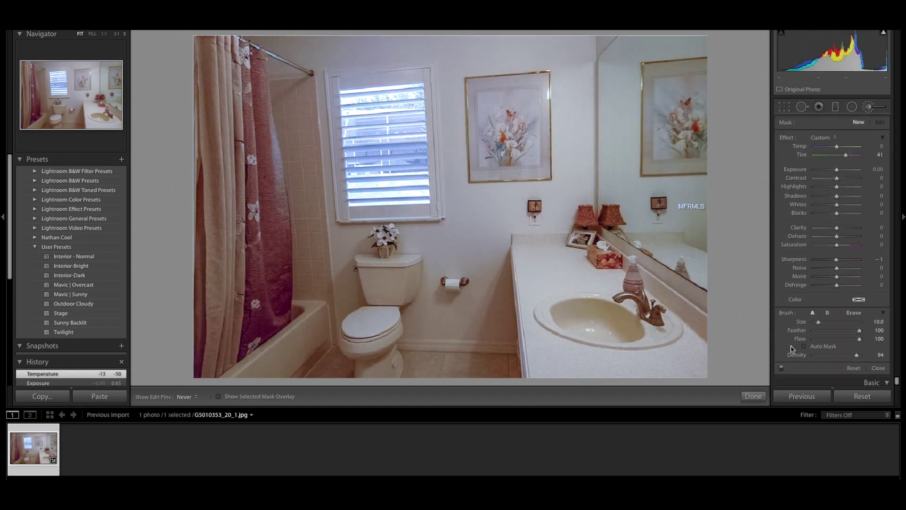
{"action": "scroll", "coordinate": [286, 305], "scroll_direction": "up", "scroll_amount": 5}
{"action": "mouse_move", "coordinate": [286, 304]}
{"action": "left_mouse_down"}
{"action": "mouse_move", "coordinate": [241, 264]}
{"action": "mouse_move", "coordinate": [495, 365]}
{"action": "mouse_move", "coordinate": [473, 247]}
{"action": "mouse_move", "coordinate": [380, 182]}
{"action": "left_mouse_up"}
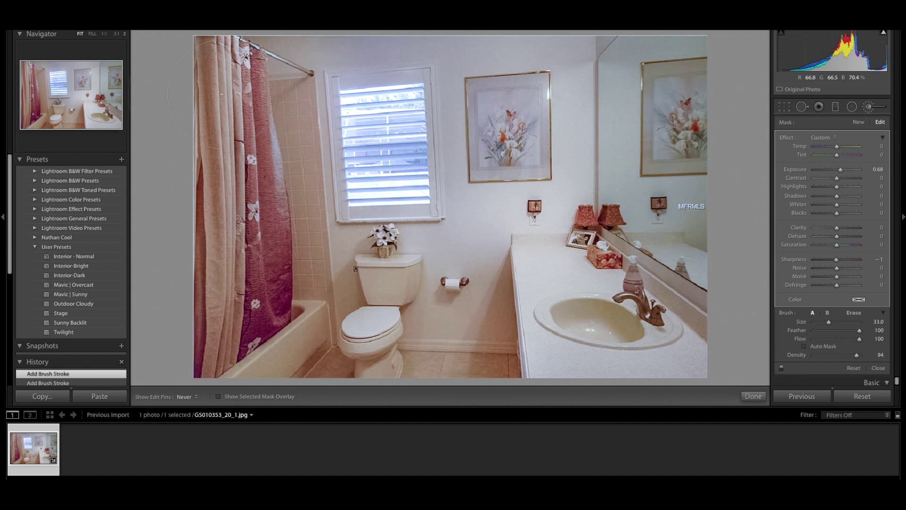
{"action": "left_click_drag", "start_coordinate": [835, 157], "coordinate": [839, 156]}
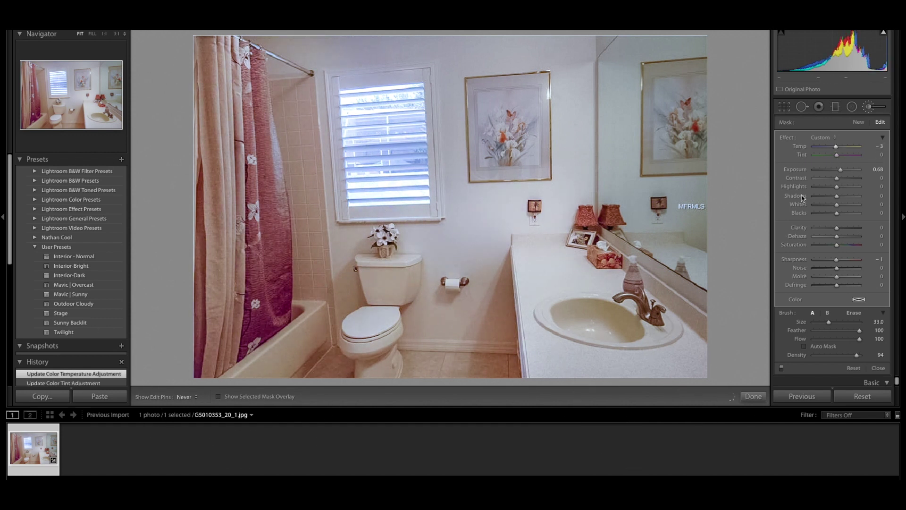
{"action": "left_click", "coordinate": [753, 396]}
Straighten the bathroom with vertical Upright guides along the mirror's edge and the tiled wall by the tub.
{"action": "scroll", "coordinate": [846, 319], "scroll_direction": "down", "scroll_amount": 15}
{"action": "left_click", "coordinate": [864, 263]}
{"action": "left_click_drag", "start_coordinate": [596, 43], "coordinate": [598, 211]}
{"action": "left_click_drag", "start_coordinate": [303, 299], "coordinate": [283, 81]}
{"action": "left_click", "coordinate": [755, 393]}
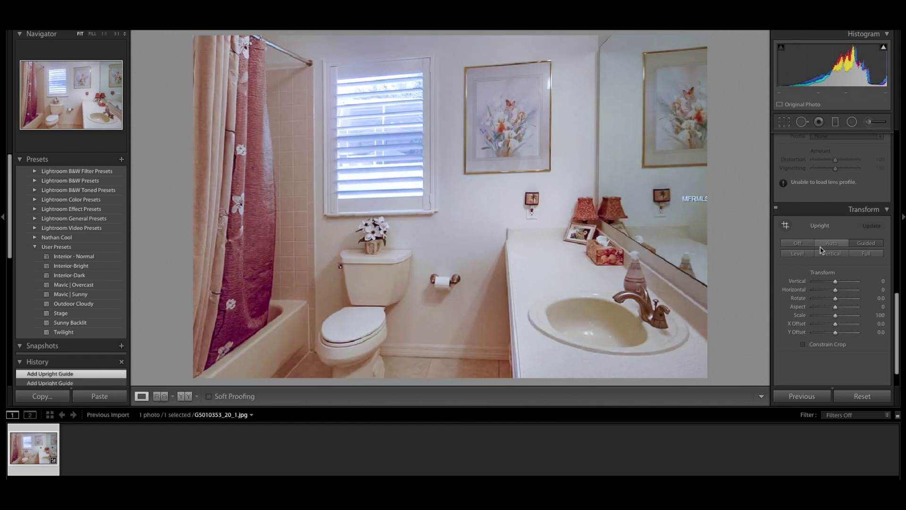
Add a horizontal Upright guide along the bottom of the bathroom window frame.
{"action": "left_click", "coordinate": [786, 227]}
{"action": "left_click", "coordinate": [758, 396]}
{"action": "left_click", "coordinate": [786, 226]}
{"action": "left_click_drag", "start_coordinate": [324, 217], "coordinate": [436, 214]}
{"action": "left_click", "coordinate": [757, 393]}
Brighten the bathroom curtain, walls, vanity and mirror with a new brush mask at Exposure 0.68.
{"action": "left_click", "coordinate": [874, 121]}
{"action": "mouse_move", "coordinate": [253, 87]}
{"action": "left_mouse_down"}
{"action": "mouse_move", "coordinate": [282, 188]}
{"action": "mouse_move", "coordinate": [470, 321]}
{"action": "left_mouse_up"}
{"action": "left_click", "coordinate": [634, 303]}
{"action": "left_click", "coordinate": [702, 191]}
{"action": "left_click", "coordinate": [542, 172]}
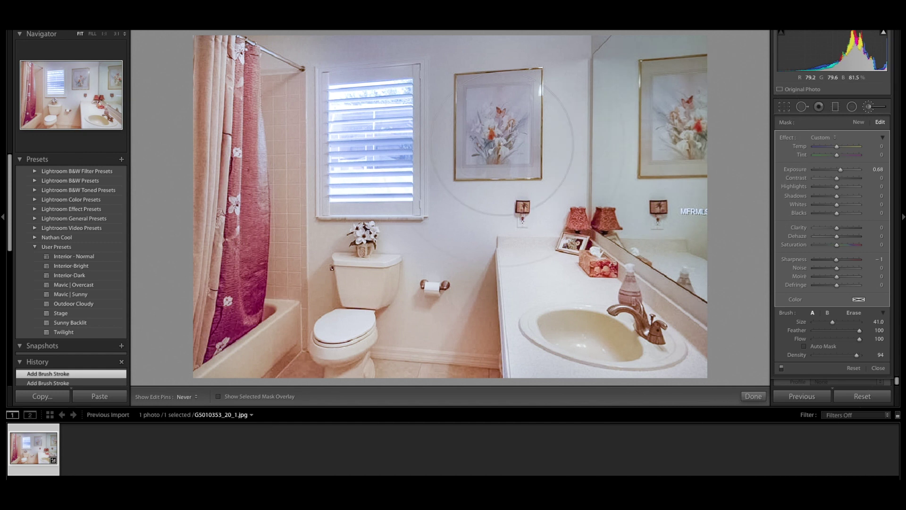
{"action": "left_click", "coordinate": [754, 400]}
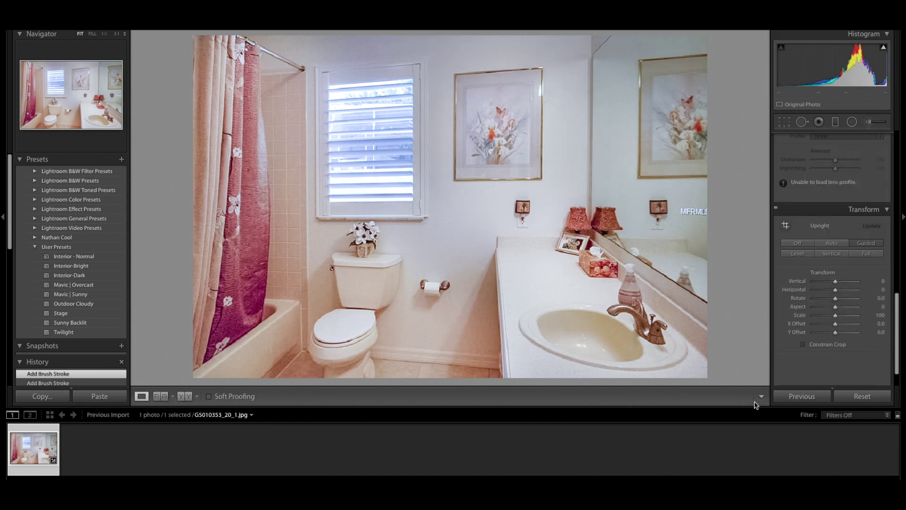
Set the bathroom's white balance by sampling the wall beside the vanity as the neutral target.
{"action": "key", "text": "w"}
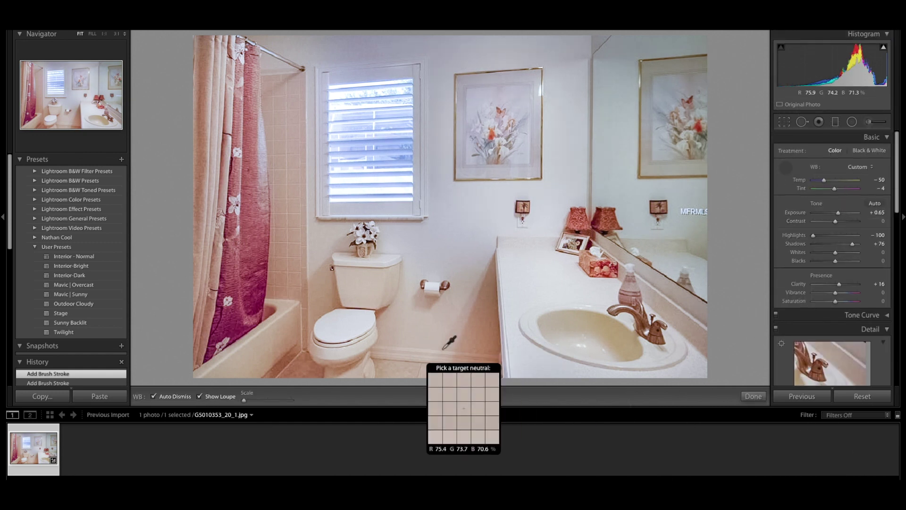
{"action": "left_click", "coordinate": [463, 338]}
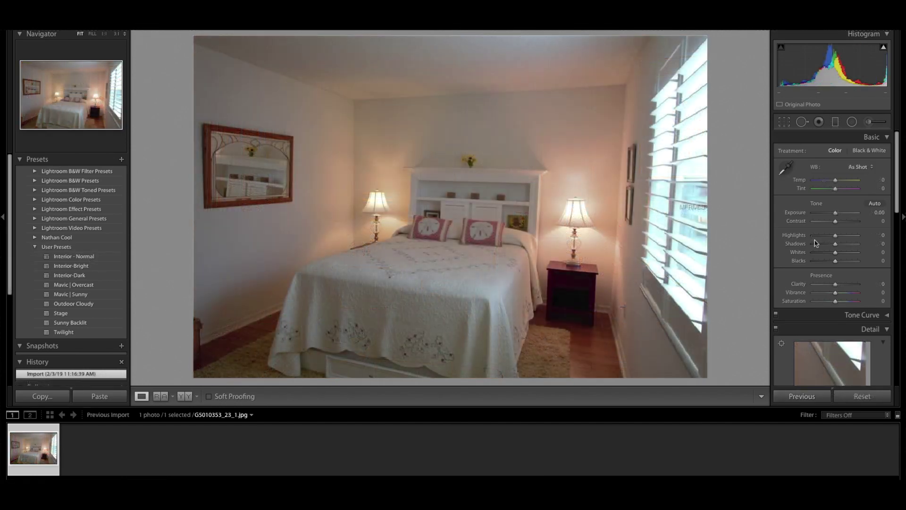
Apply the Interior - Normal preset to the bedroom photo and reduce its sharpening amount.
{"action": "left_click", "coordinate": [76, 257]}
{"action": "scroll", "coordinate": [833, 219], "scroll_direction": "down", "scroll_amount": 10}
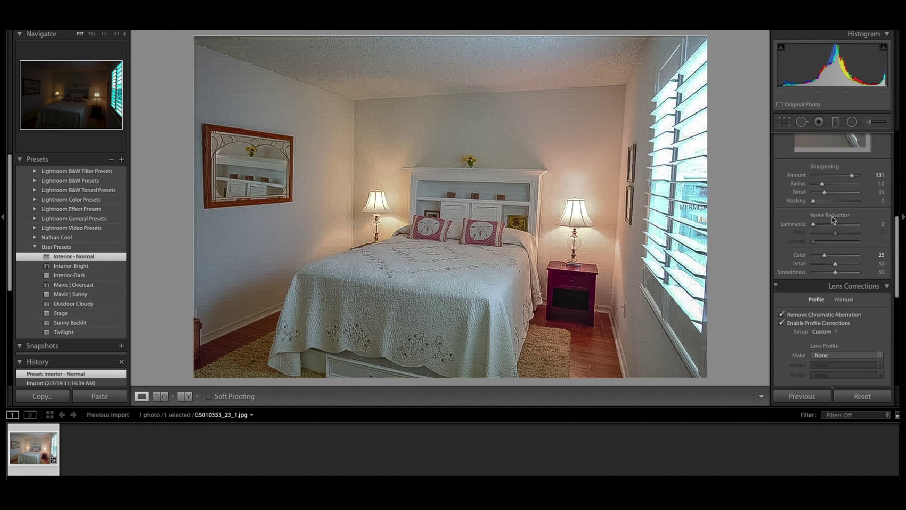
{"action": "left_click_drag", "start_coordinate": [853, 174], "coordinate": [822, 173]}
Straighten the bedroom with vertical Upright guides on both back wall corners and a horizontal guide along the headboard's top.
{"action": "scroll", "coordinate": [870, 308], "scroll_direction": "down", "scroll_amount": 10}
{"action": "left_click", "coordinate": [866, 243]}
{"action": "left_click_drag", "start_coordinate": [612, 304], "coordinate": [625, 74]}
{"action": "left_click_drag", "start_coordinate": [352, 243], "coordinate": [354, 96]}
{"action": "left_click_drag", "start_coordinate": [409, 156], "coordinate": [546, 157]}
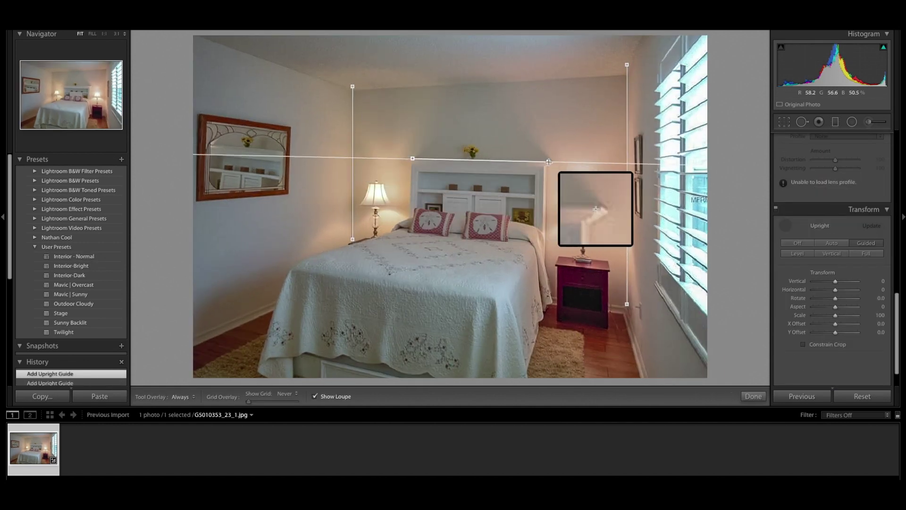
{"action": "left_click", "coordinate": [754, 397]}
Brighten the bedroom's floor, bed and walls with an adjustment brush mask at Exposure 0.68.
{"action": "key", "text": "k"}
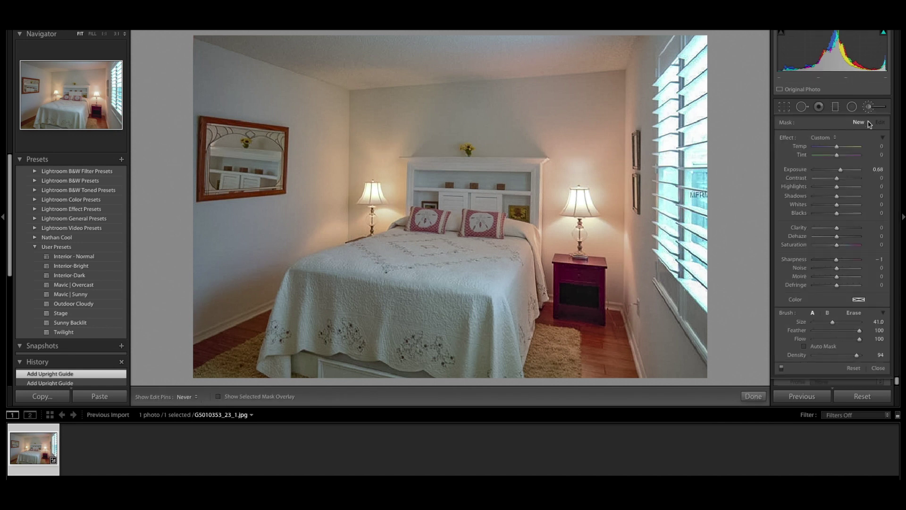
{"action": "mouse_move", "coordinate": [250, 309]}
{"action": "left_mouse_down"}
{"action": "mouse_move", "coordinate": [543, 380]}
{"action": "mouse_move", "coordinate": [663, 366]}
{"action": "left_mouse_up"}
{"action": "mouse_move", "coordinate": [215, 106]}
{"action": "left_mouse_down"}
{"action": "mouse_move", "coordinate": [219, 80]}
{"action": "mouse_move", "coordinate": [491, 94]}
{"action": "mouse_move", "coordinate": [465, 146]}
{"action": "left_mouse_up"}
Add a second brush mask at Exposure 0.57 over the headboard, bed and walls of the bedroom.
{"action": "left_click", "coordinate": [858, 122]}
{"action": "scroll", "coordinate": [481, 218], "scroll_direction": "down", "scroll_amount": 5}
{"action": "left_click_drag", "start_coordinate": [839, 170], "coordinate": [840, 171]}
{"action": "left_click_drag", "start_coordinate": [496, 194], "coordinate": [418, 201]}
{"action": "mouse_move", "coordinate": [246, 279]}
{"action": "left_mouse_down"}
{"action": "mouse_move", "coordinate": [449, 306]}
{"action": "mouse_move", "coordinate": [226, 141]}
{"action": "mouse_move", "coordinate": [293, 70]}
{"action": "mouse_move", "coordinate": [705, 187]}
{"action": "left_mouse_up"}
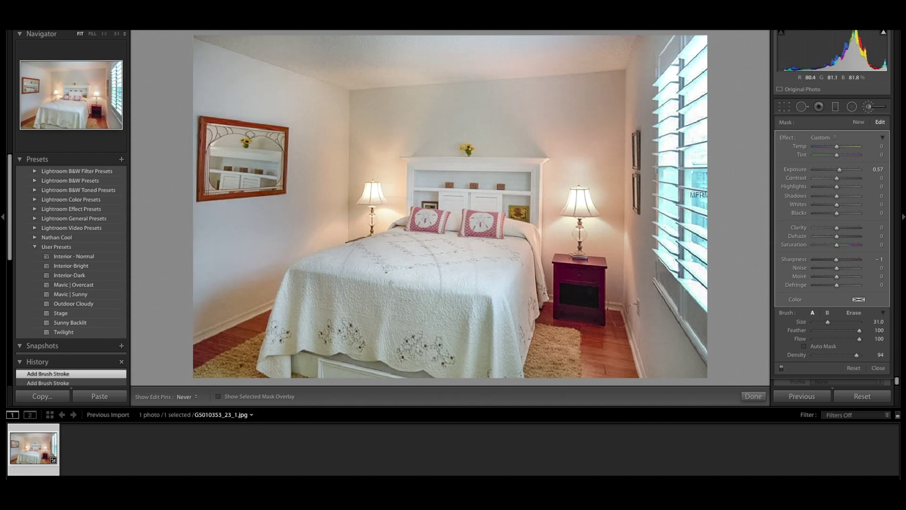
{"action": "left_click", "coordinate": [754, 396]}
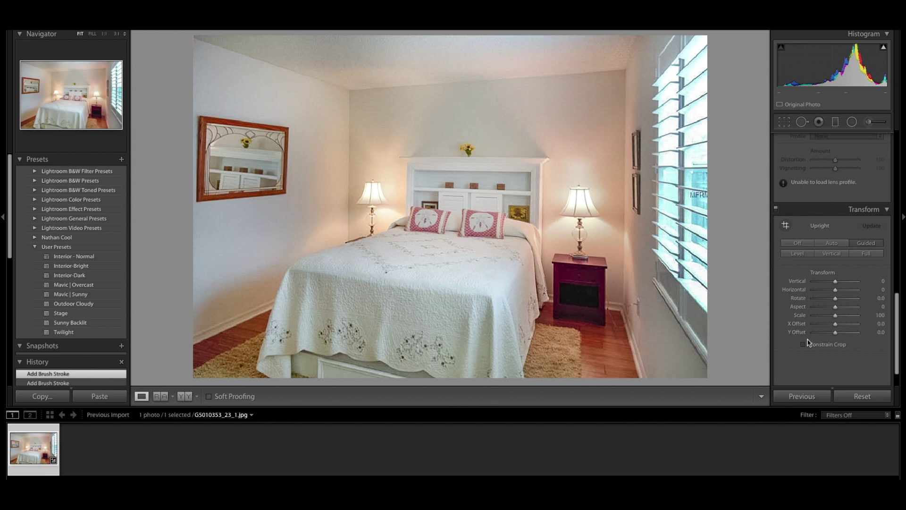
Reopen the bedroom's guided Upright correction and adjust the guide near the headboard.
{"action": "left_click", "coordinate": [858, 243]}
{"action": "left_click_drag", "start_coordinate": [468, 155], "coordinate": [514, 227]}
{"action": "left_click", "coordinate": [746, 395]}
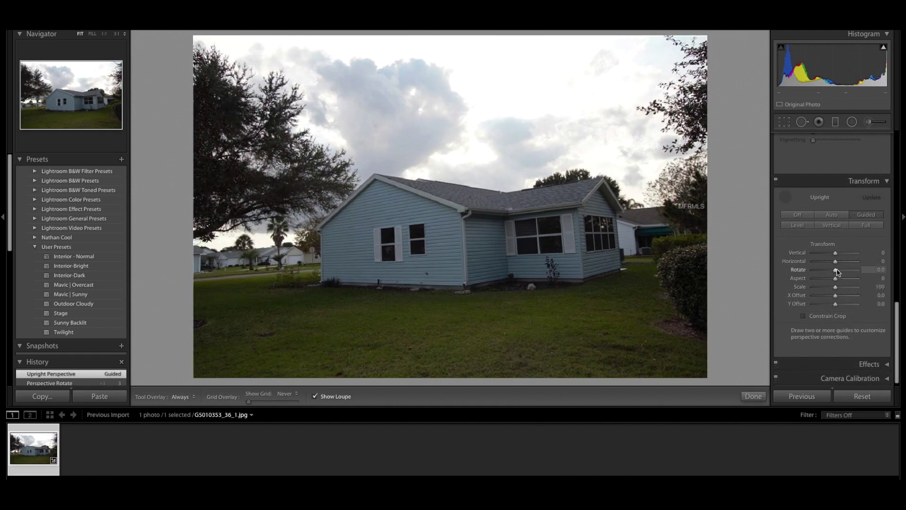
Straighten the backyard house photo with vertical Upright guides along the house's two outer wall edges.
{"action": "left_click_drag", "start_coordinate": [836, 271], "coordinate": [844, 271]}
{"action": "left_click_drag", "start_coordinate": [617, 276], "coordinate": [619, 220]}
{"action": "left_click_drag", "start_coordinate": [322, 282], "coordinate": [320, 227]}
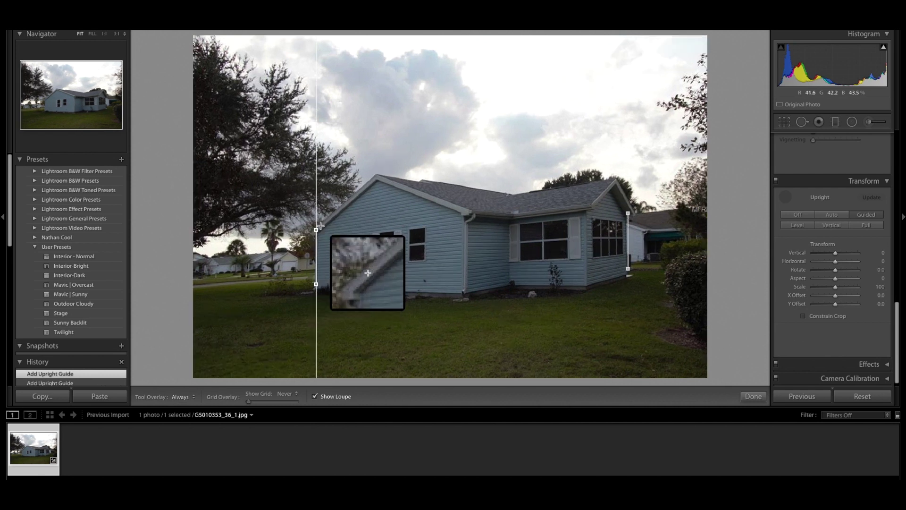
Finish the backyard house photo's guided Upright correction and raise the photo's Exposure to +1.05.
{"action": "left_click", "coordinate": [760, 397]}
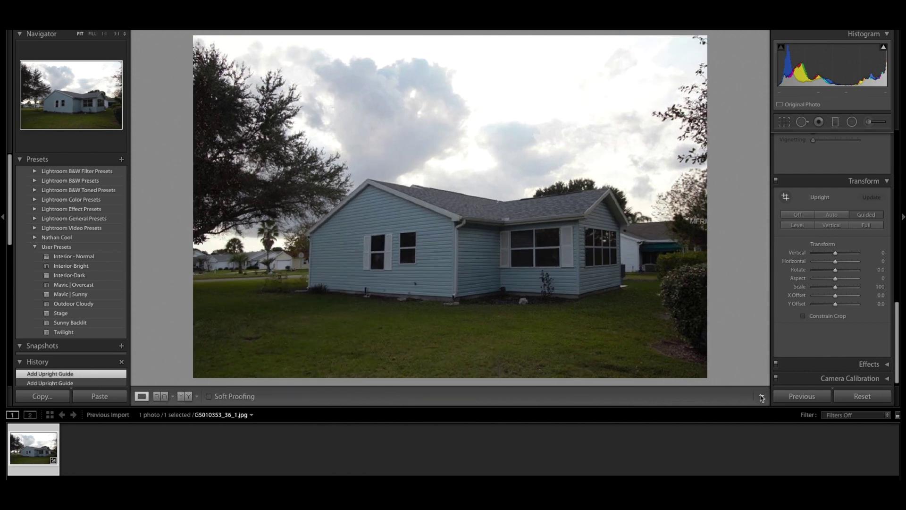
{"action": "scroll", "coordinate": [831, 236], "scroll_direction": "up", "scroll_amount": 10}
{"action": "left_click_drag", "start_coordinate": [835, 212], "coordinate": [840, 213]}
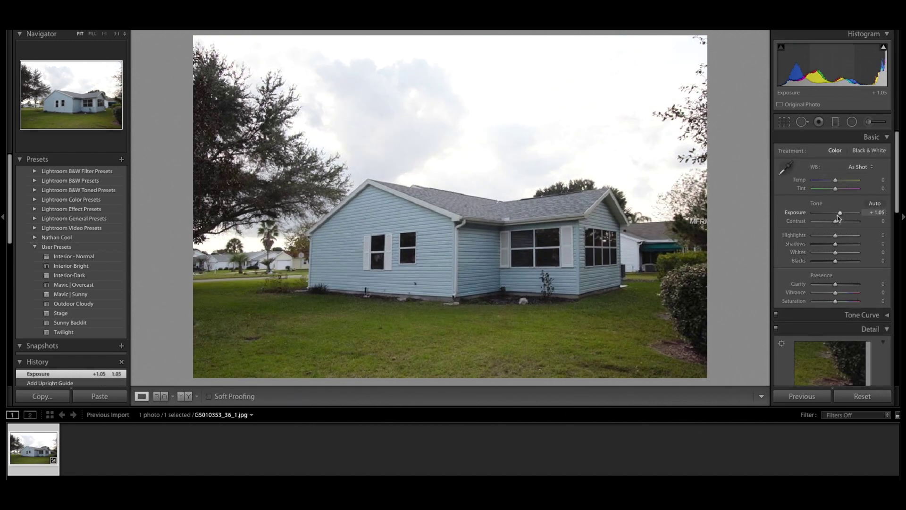
Send the backyard house photo to the external landscape editor for sky replacement.
{"action": "right_click", "coordinate": [461, 211]}
{"action": "mouse_move", "coordinate": [529, 295]}
{"action": "left_click", "coordinate": [633, 294]}
{"action": "left_click", "coordinate": [520, 223]}
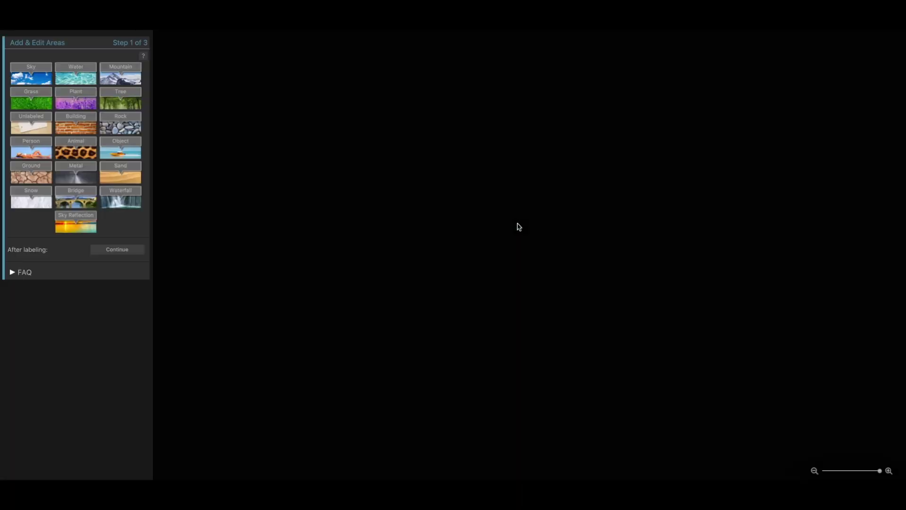
Label the sky, the large tree, the trees at the roof and beside the house, and the house's roof and wall as Building.
{"action": "left_click_drag", "start_coordinate": [32, 67], "coordinate": [405, 71]}
{"action": "left_click_drag", "start_coordinate": [122, 91], "coordinate": [197, 125]}
{"action": "left_click_drag", "start_coordinate": [120, 91], "coordinate": [707, 203]}
{"action": "left_click_drag", "start_coordinate": [75, 116], "coordinate": [493, 220]}
{"action": "left_click_drag", "start_coordinate": [76, 116], "coordinate": [442, 256]}
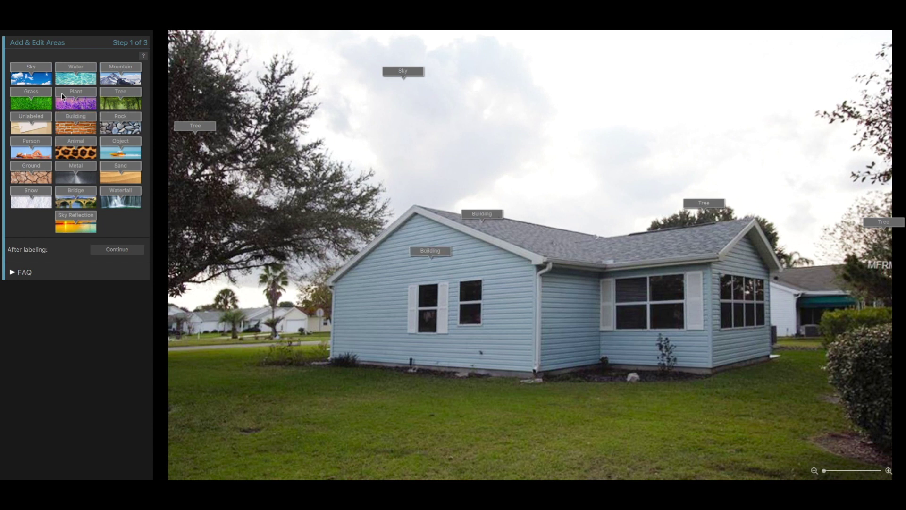
Label the lawn as Grass, the distant houses as Building and the palms as Tree, and proceed to correcting the areas.
{"action": "left_click_drag", "start_coordinate": [31, 91], "coordinate": [272, 391]}
{"action": "left_click_drag", "start_coordinate": [261, 302], "coordinate": [261, 303]}
{"action": "left_click_drag", "start_coordinate": [121, 92], "coordinate": [273, 285]}
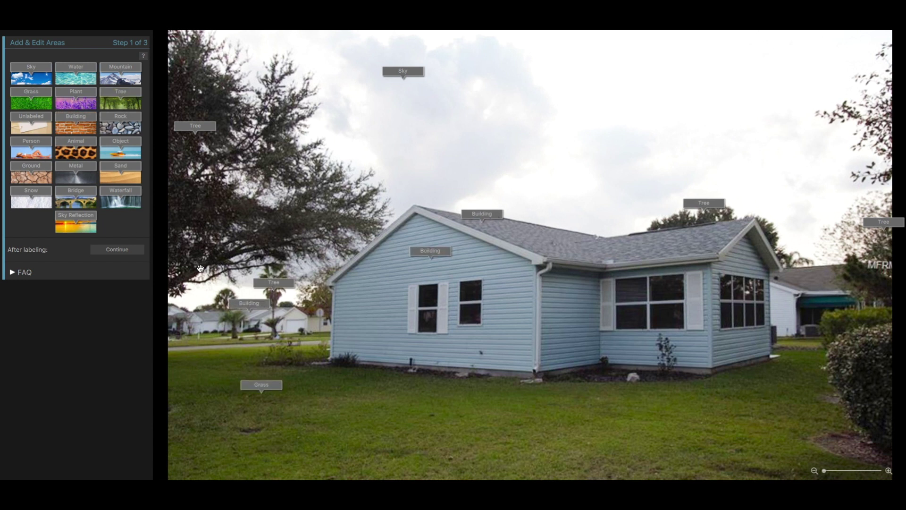
{"action": "left_click", "coordinate": [117, 250]}
Refine the tree and sky selection over the large tree's branches and the trees behind and beside the house.
{"action": "left_click_drag", "start_coordinate": [305, 126], "coordinate": [188, 36]}
{"action": "mouse_move", "coordinate": [211, 128]}
{"action": "left_mouse_down"}
{"action": "mouse_move", "coordinate": [208, 174]}
{"action": "mouse_move", "coordinate": [380, 220]}
{"action": "mouse_move", "coordinate": [376, 235]}
{"action": "left_mouse_up"}
{"action": "mouse_move", "coordinate": [329, 213]}
{"action": "left_mouse_down"}
{"action": "mouse_move", "coordinate": [199, 156]}
{"action": "mouse_move", "coordinate": [317, 304]}
{"action": "mouse_move", "coordinate": [174, 295]}
{"action": "mouse_move", "coordinate": [209, 248]}
{"action": "left_mouse_up"}
{"action": "mouse_move", "coordinate": [706, 197]}
{"action": "left_mouse_down"}
{"action": "mouse_move", "coordinate": [677, 206]}
{"action": "mouse_move", "coordinate": [813, 254]}
{"action": "mouse_move", "coordinate": [833, 137]}
{"action": "left_mouse_up"}
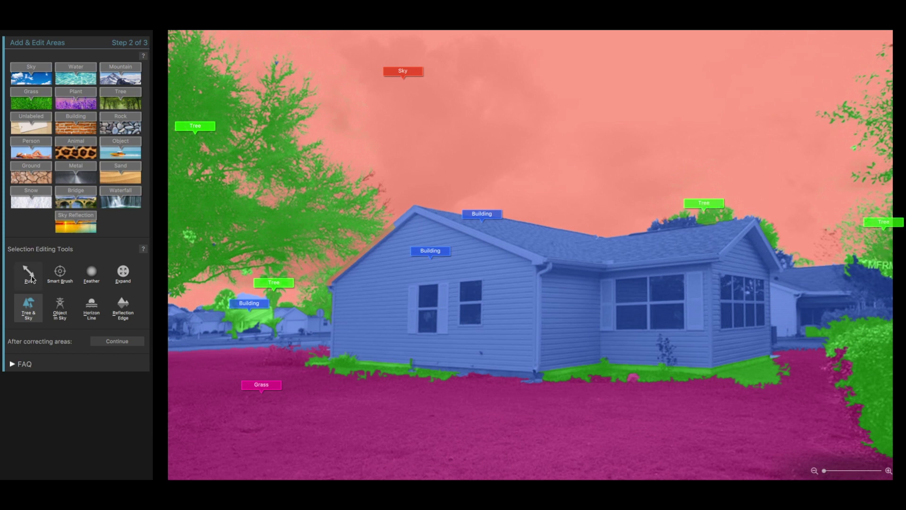
Adjust the building selection along the sloping roof edge next to the large tree with the Pull tool.
{"action": "left_click", "coordinate": [30, 276]}
{"action": "left_click_drag", "start_coordinate": [405, 217], "coordinate": [328, 282]}
{"action": "left_click_drag", "start_coordinate": [392, 230], "coordinate": [360, 253]}
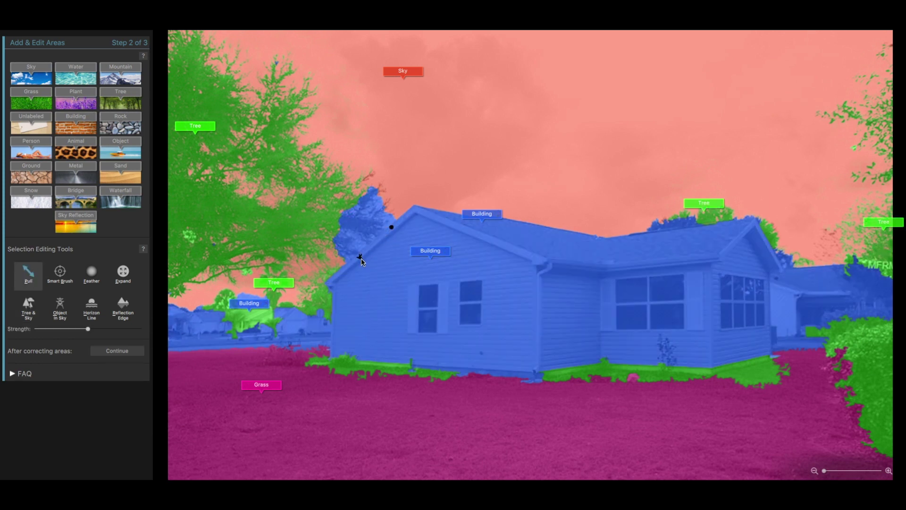
Refine the tree behind the roof with the Tree & Sky tool and finish correcting the areas.
{"action": "key", "text": "t"}
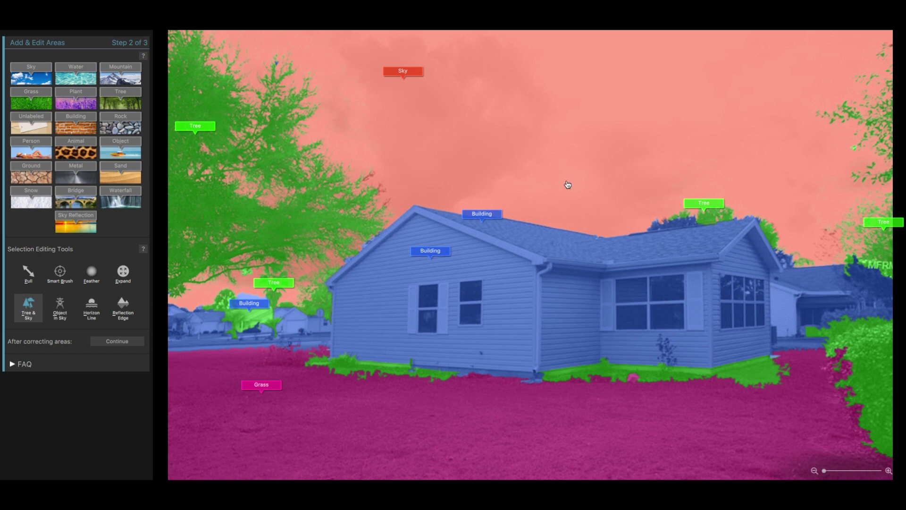
{"action": "left_click_drag", "start_coordinate": [674, 217], "coordinate": [686, 224]}
{"action": "left_click", "coordinate": [122, 341]}
Replace the overcast sky with a blue sky with white clouds and return to Lightroom with the edited photo.
{"action": "left_click", "coordinate": [121, 250]}
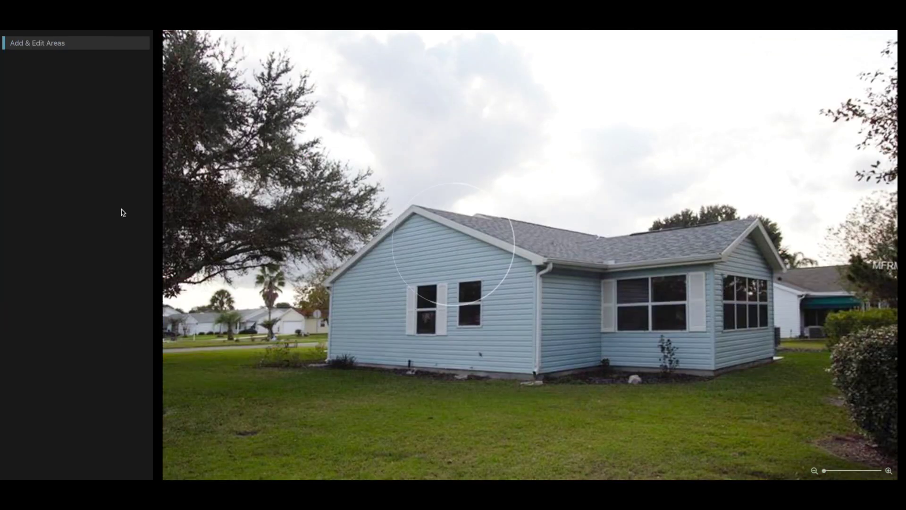
{"action": "left_click", "coordinate": [102, 141]}
{"action": "left_click", "coordinate": [103, 165]}
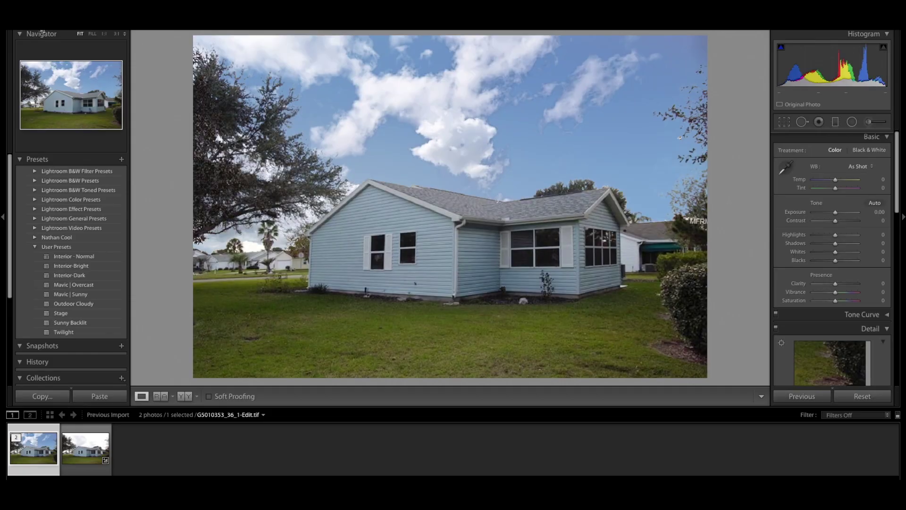
Brighten the house, lawn and large tree with an adjustment brush at Exposure 0.57, and set the photo's Shadows to +21.
{"action": "key", "text": "k"}
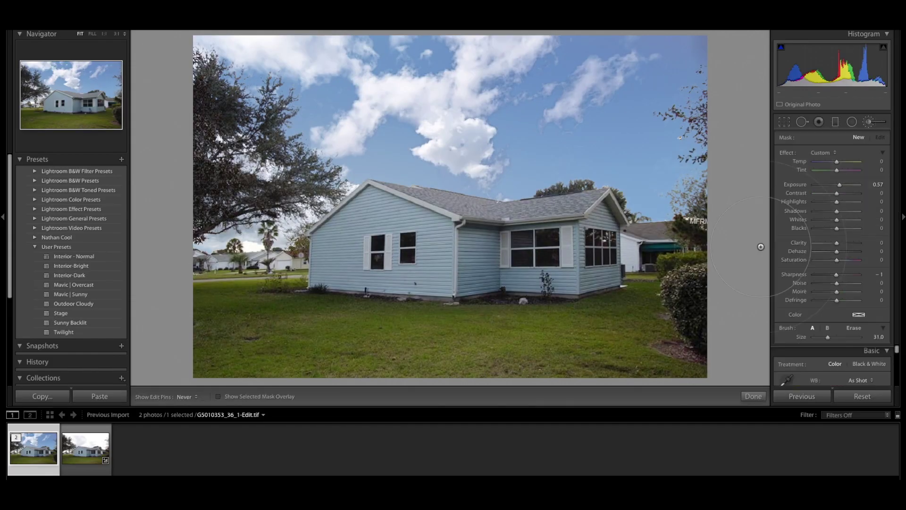
{"action": "mouse_move", "coordinate": [583, 231]}
{"action": "left_mouse_down"}
{"action": "mouse_move", "coordinate": [390, 269]}
{"action": "mouse_move", "coordinate": [404, 335]}
{"action": "mouse_move", "coordinate": [649, 361]}
{"action": "left_mouse_up"}
{"action": "mouse_move", "coordinate": [238, 175]}
{"action": "left_mouse_down"}
{"action": "mouse_move", "coordinate": [250, 118]}
{"action": "mouse_move", "coordinate": [298, 189]}
{"action": "left_mouse_up"}
{"action": "key", "text": "k"}
{"action": "left_click_drag", "start_coordinate": [836, 243], "coordinate": [843, 243]}
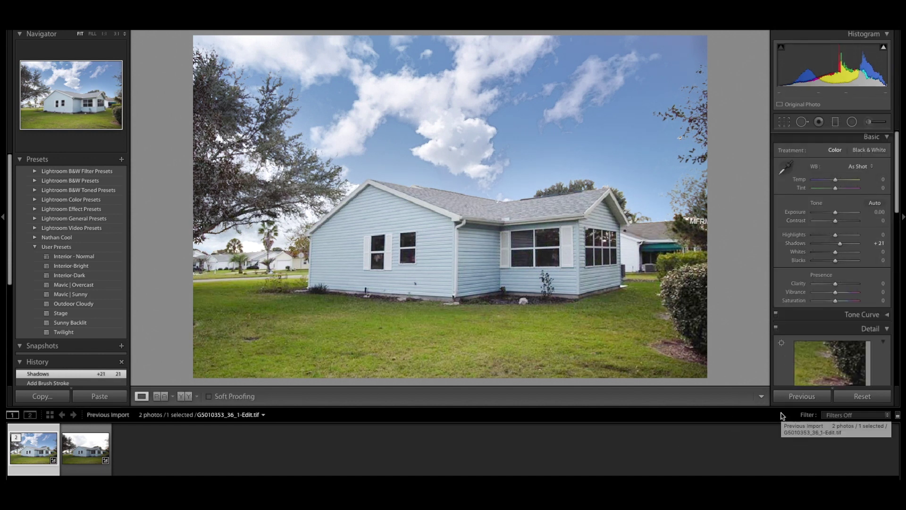